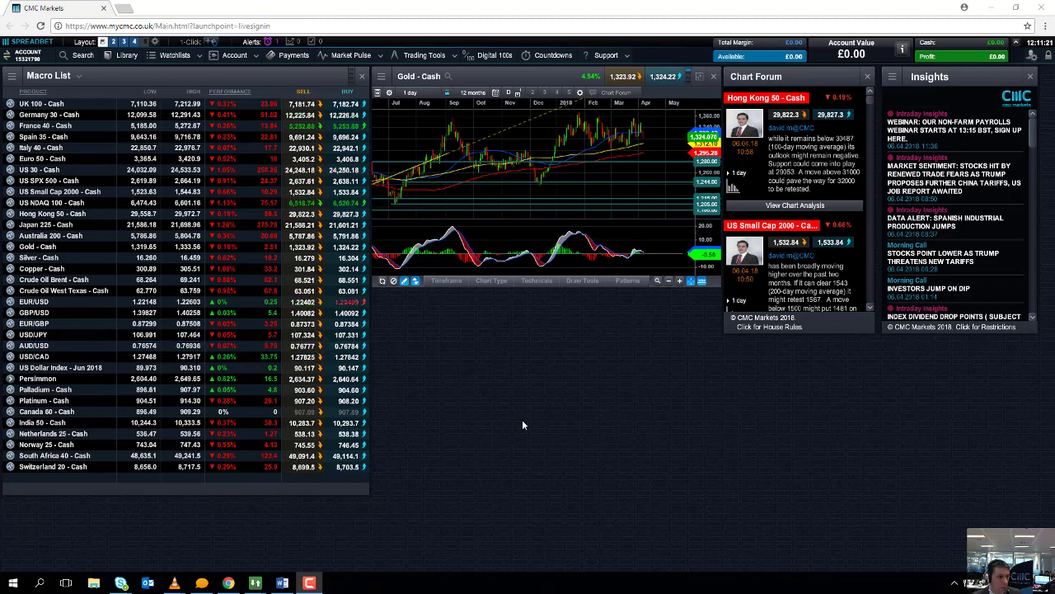
# Step: Open the saved chart for Copper - Cash from the Macro List and maximise it
pyautogui.click(11, 271)
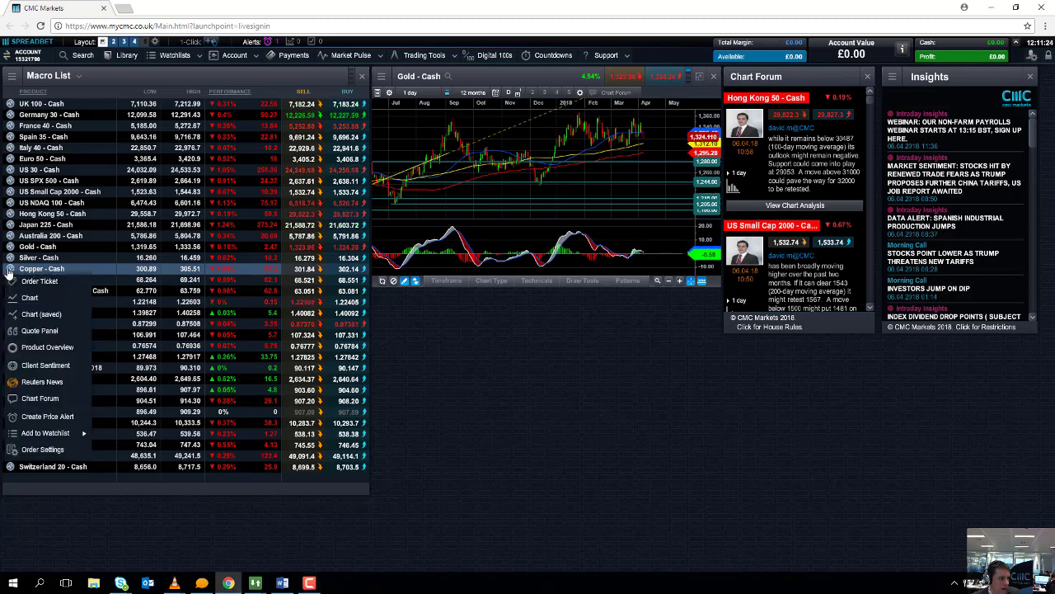
pyautogui.click(41, 300)
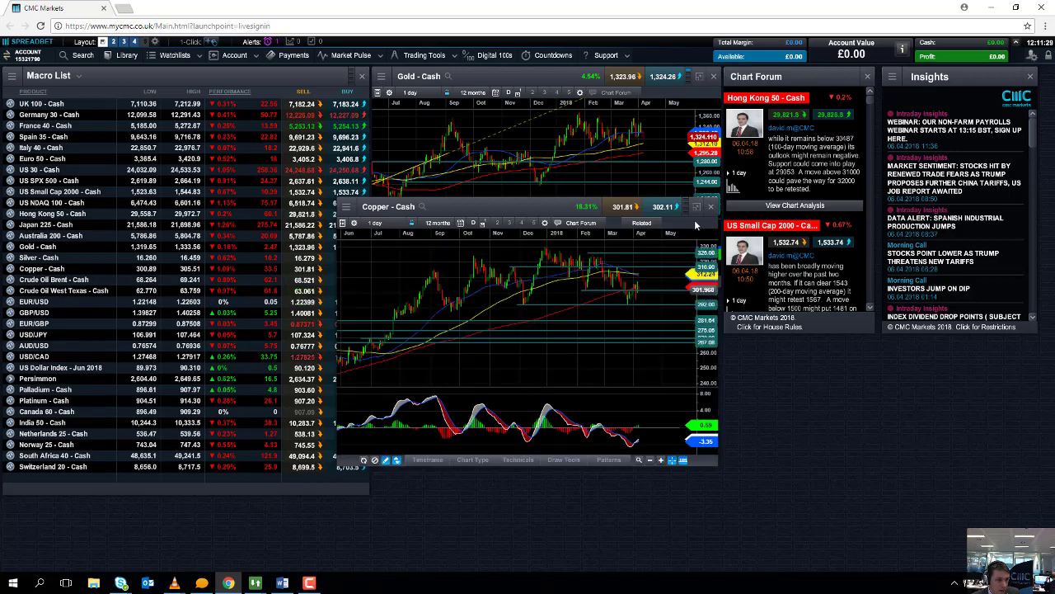
pyautogui.click(697, 208)
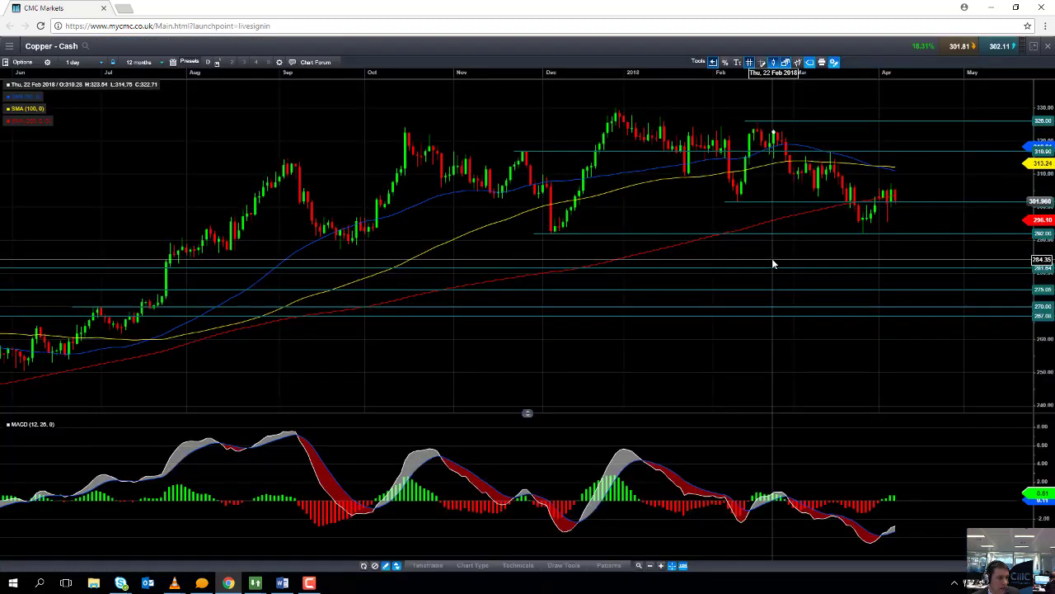
# Step: Examine Copper's daily price action against its moving averages and horizontal levels, from early 2017 to April 2018
pyautogui.scroll(1, 780, 261)
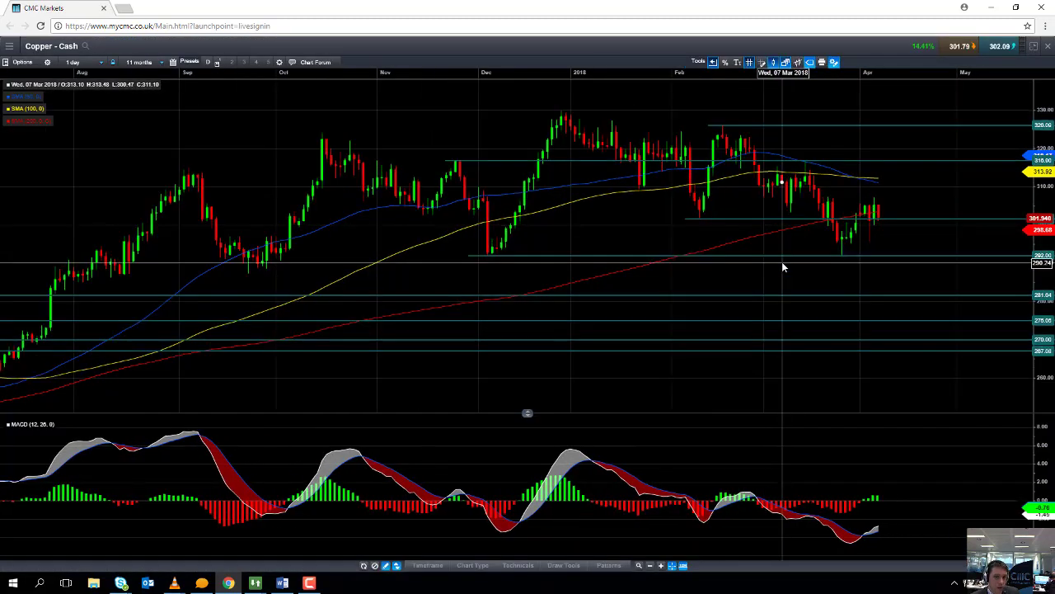
pyautogui.moveTo(783, 266)
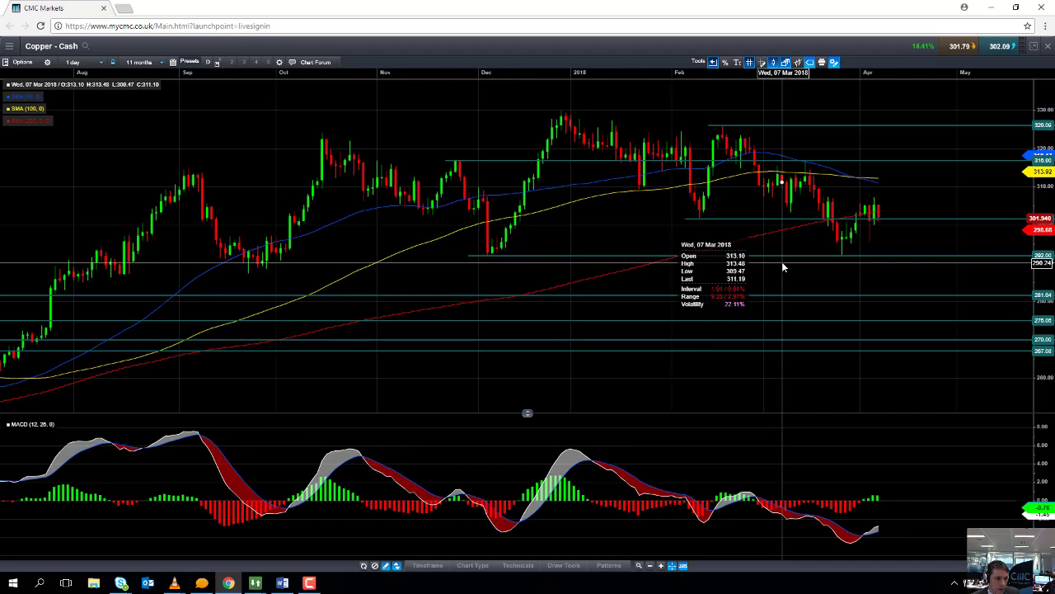
pyautogui.scroll(-2, 782, 264)
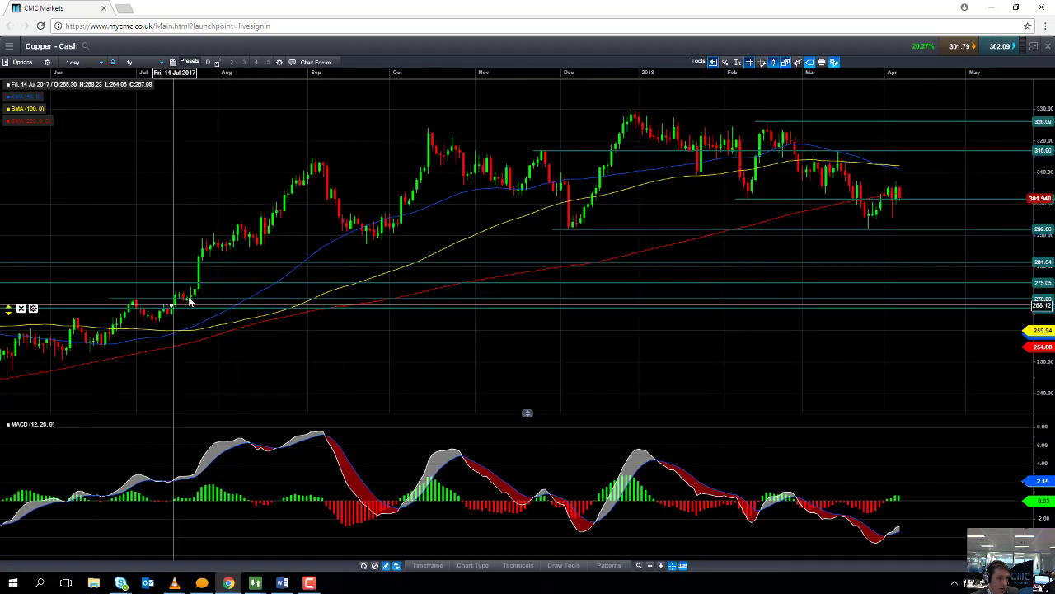
pyautogui.scroll(-1, 189, 303)
pyautogui.scroll(-1, 189, 304)
pyautogui.scroll(-1, 252, 297)
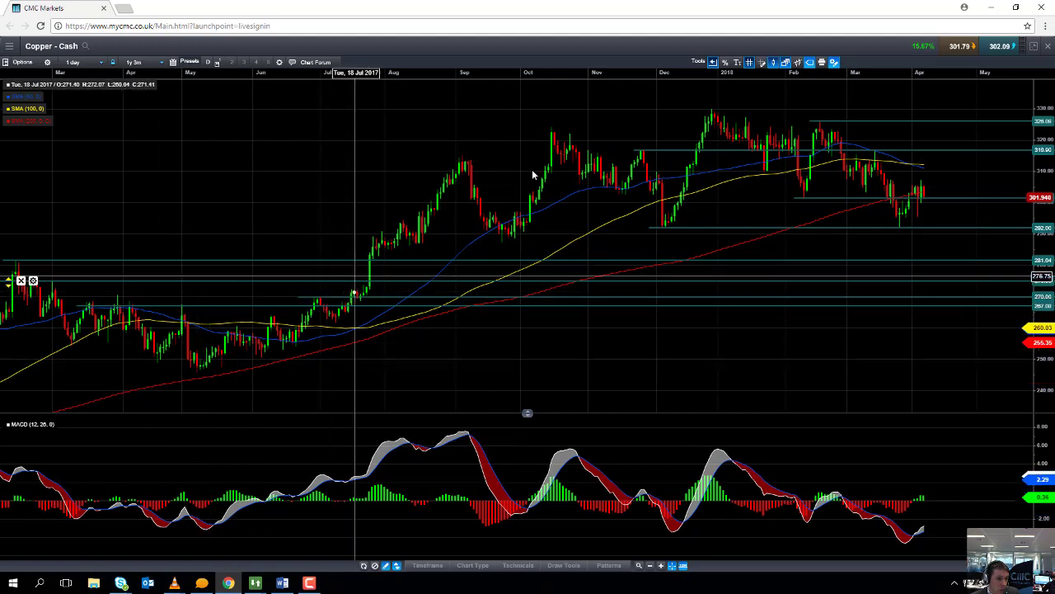
pyautogui.scroll(2, 775, 165)
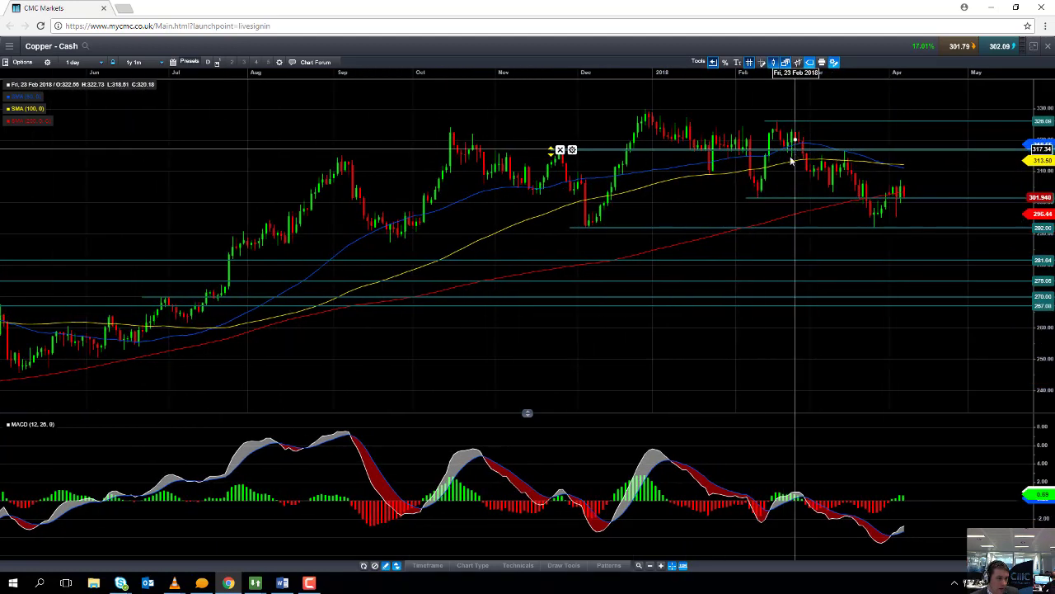
pyautogui.scroll(1, 754, 136)
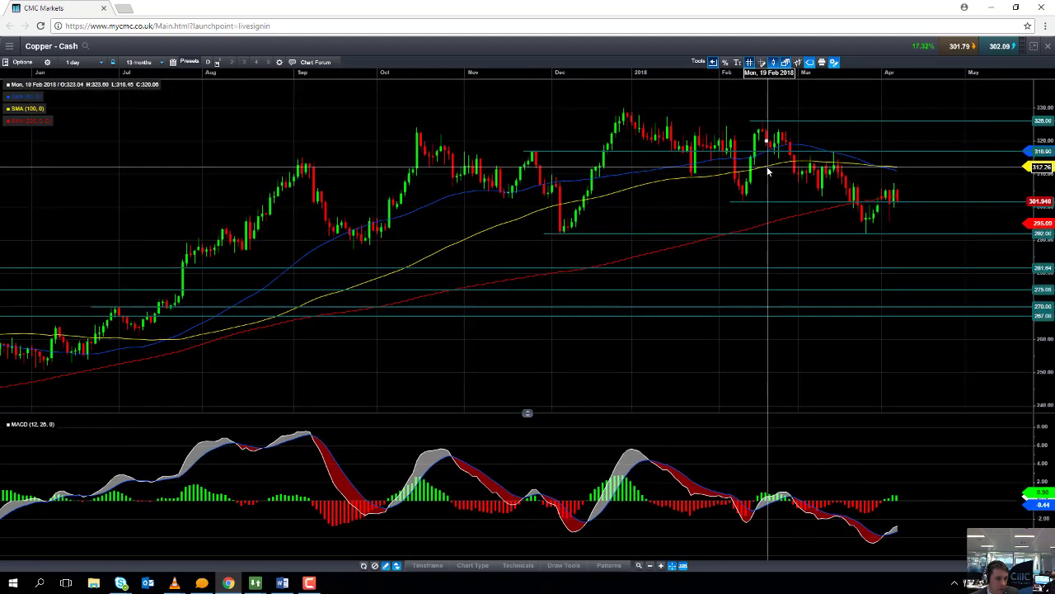
pyautogui.click(888, 236)
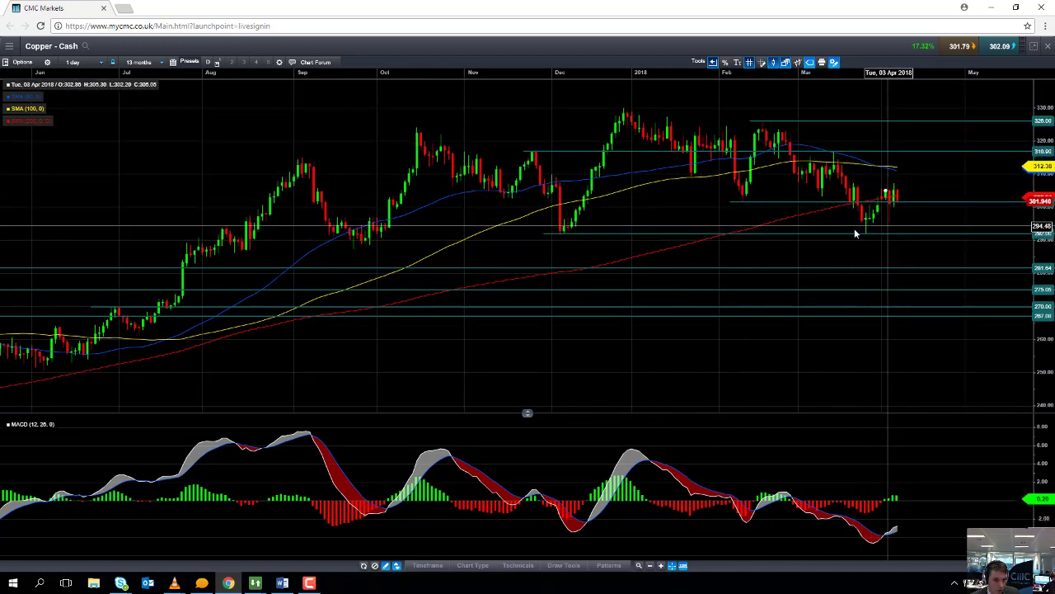
pyautogui.click(851, 245)
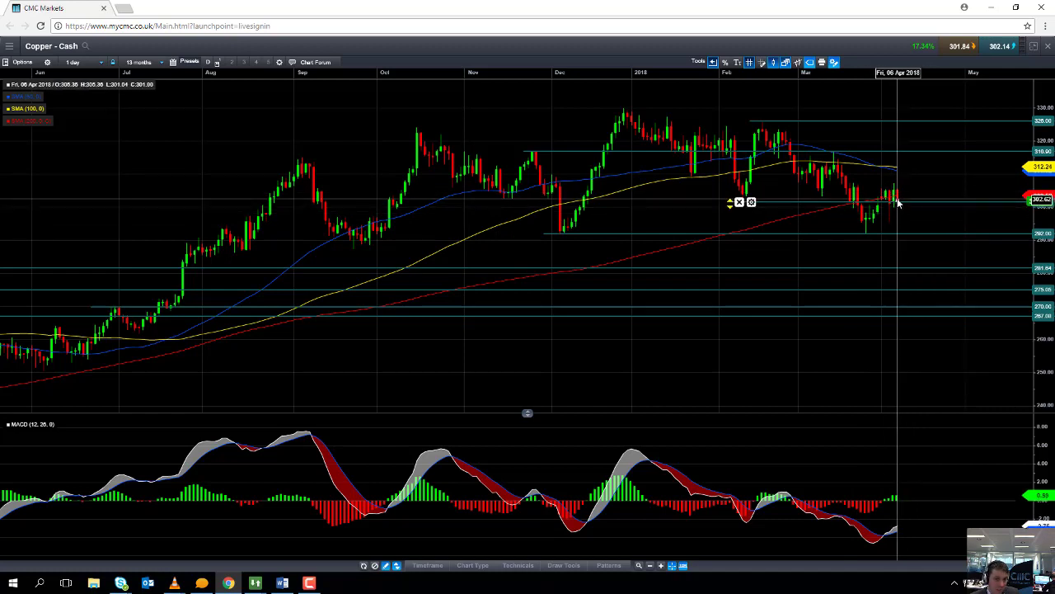
pyautogui.moveTo(899, 202)
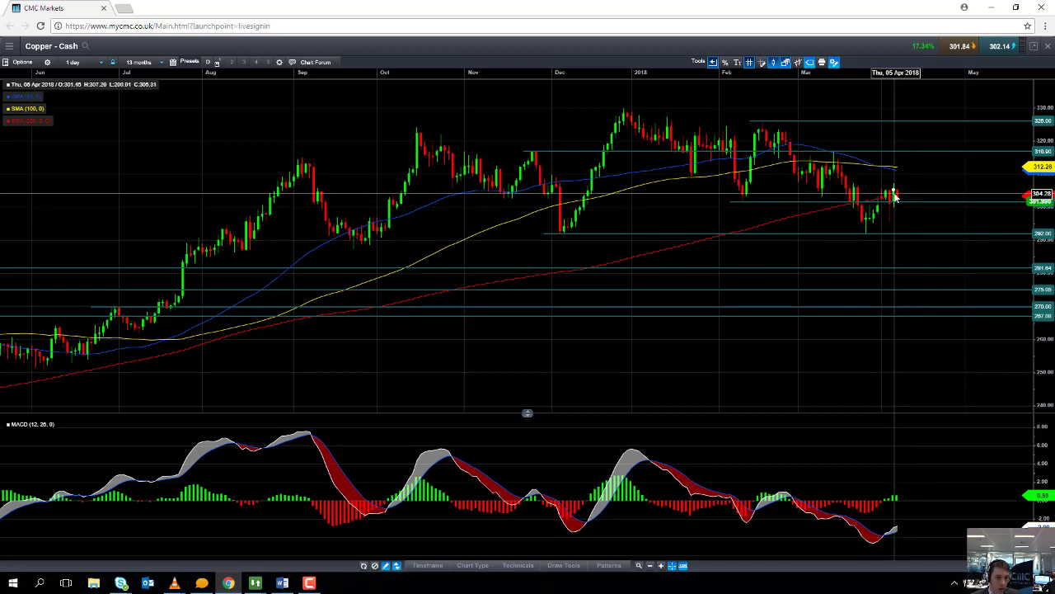
pyautogui.moveTo(874, 236)
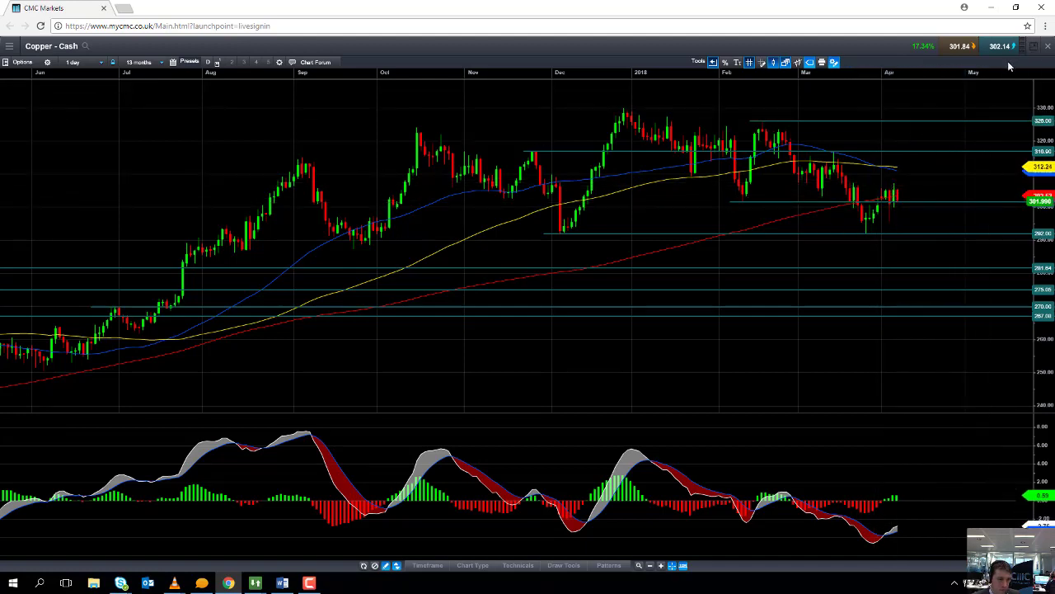
# Step: Close the Copper chart, and open the saved chart for US 30 - Cash maximised
pyautogui.click(1033, 46)
pyautogui.click(711, 207)
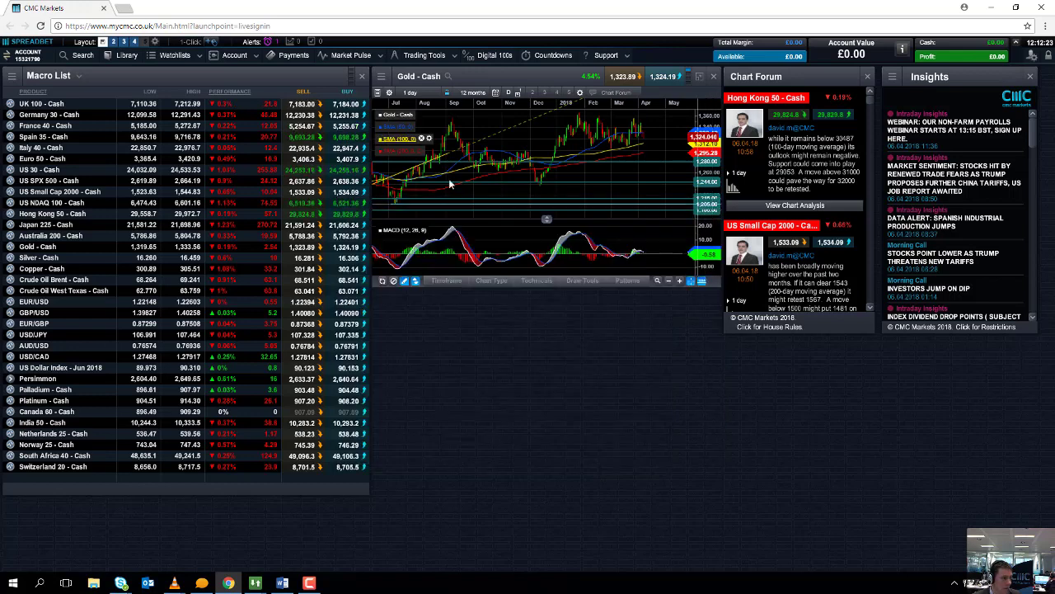
pyautogui.click(10, 169)
pyautogui.click(37, 205)
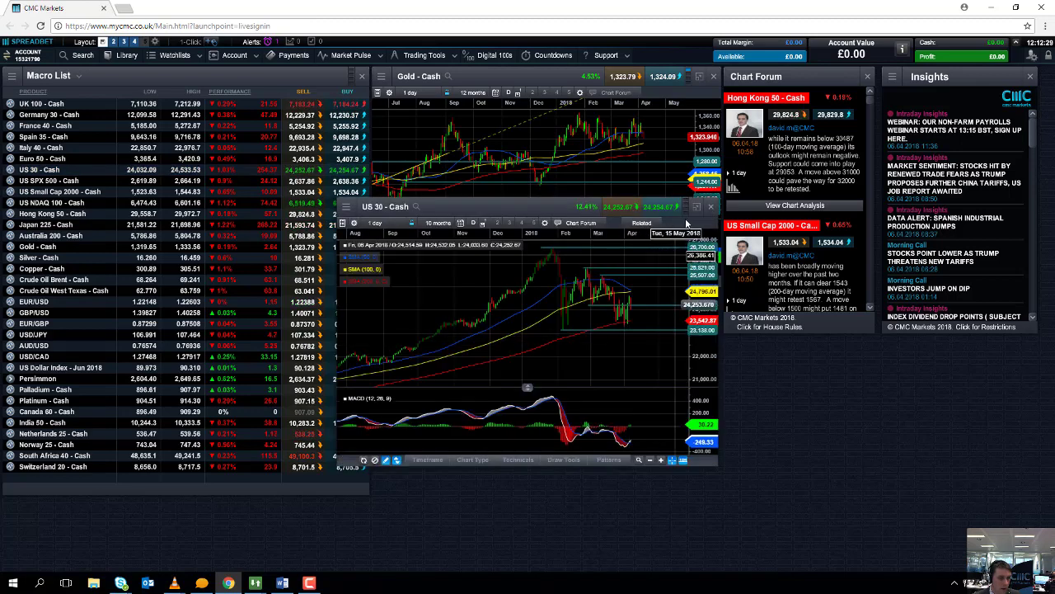
pyautogui.click(697, 208)
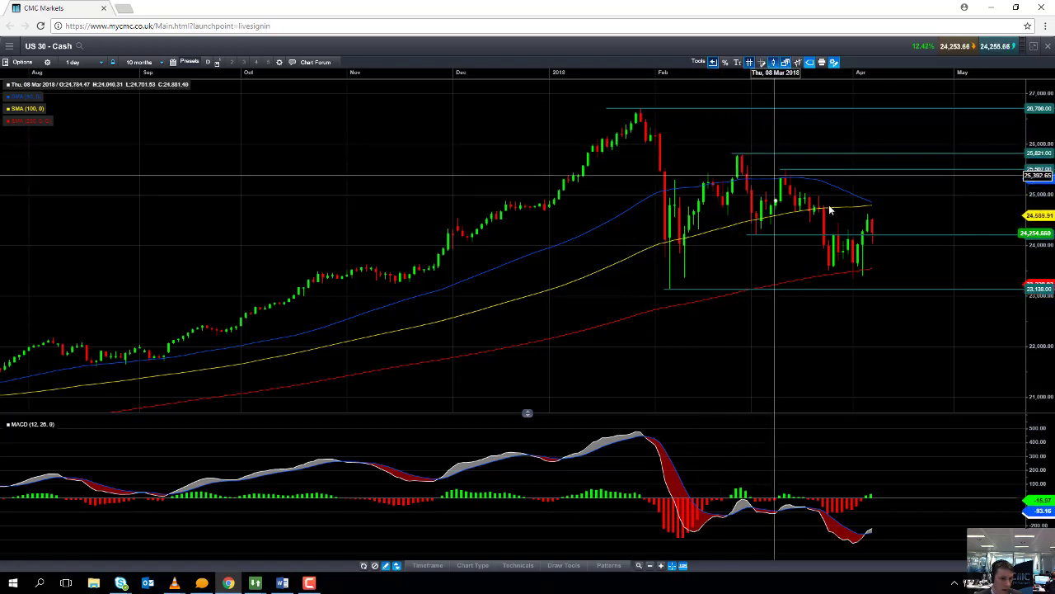
# Step: Examine the US 30 highs and lows since late January 2018 against the horizontal levels and moving averages
pyautogui.click(657, 118)
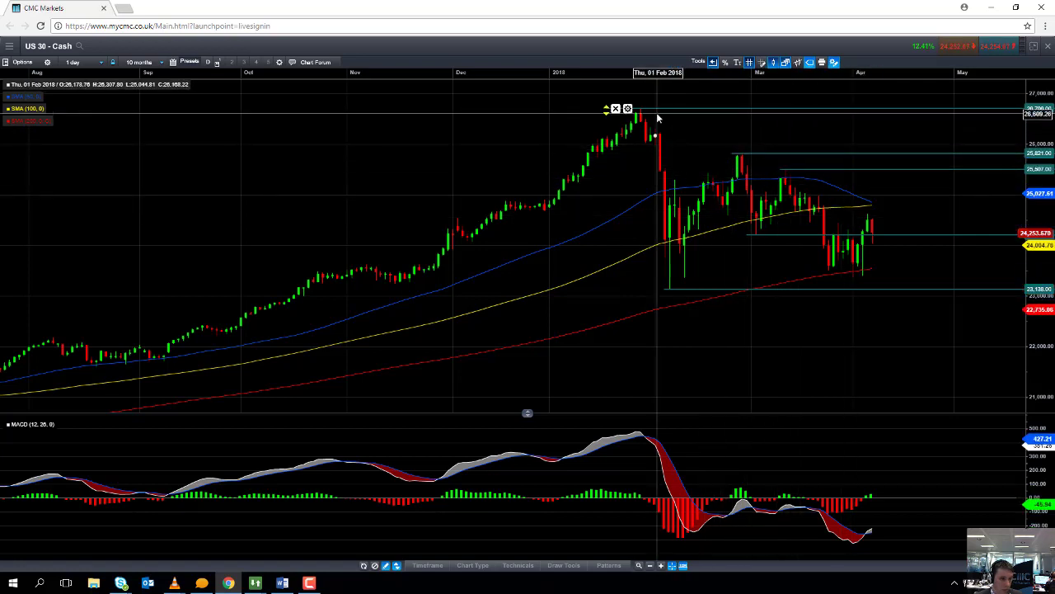
pyautogui.moveTo(657, 118)
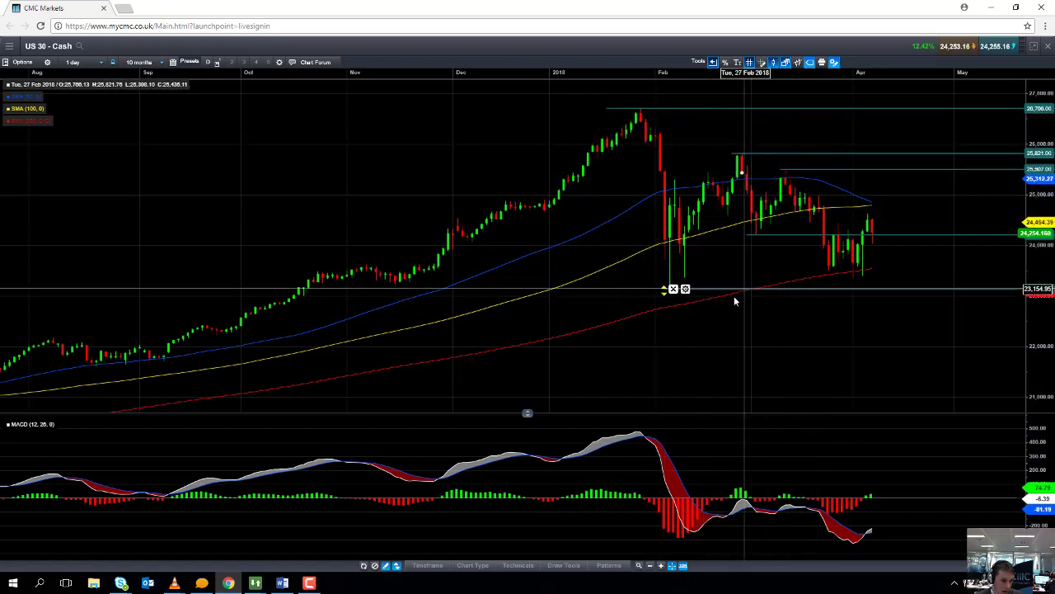
pyautogui.click(859, 281)
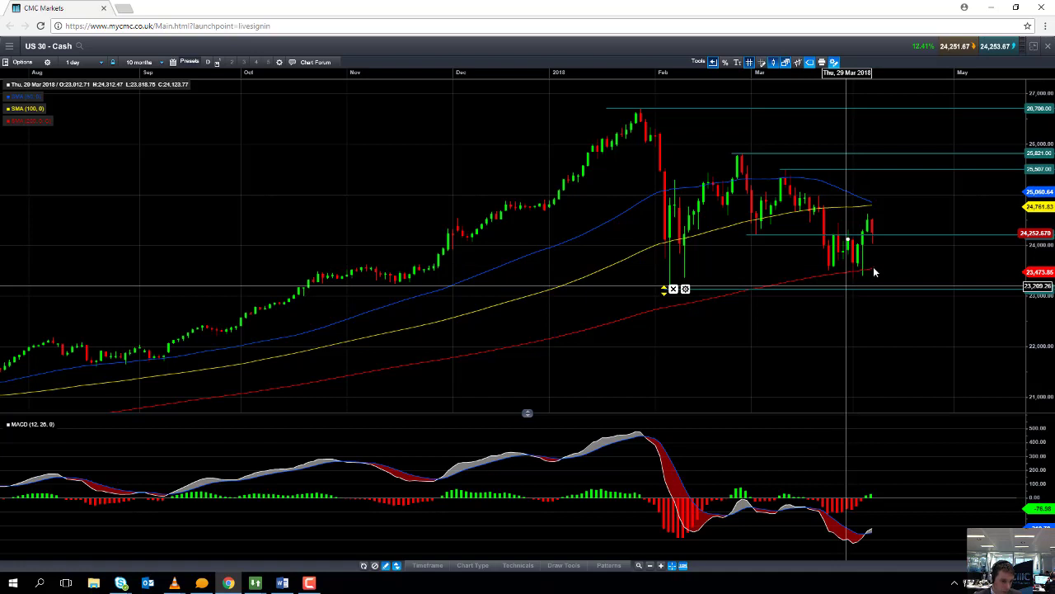
pyautogui.scroll(2, 877, 272)
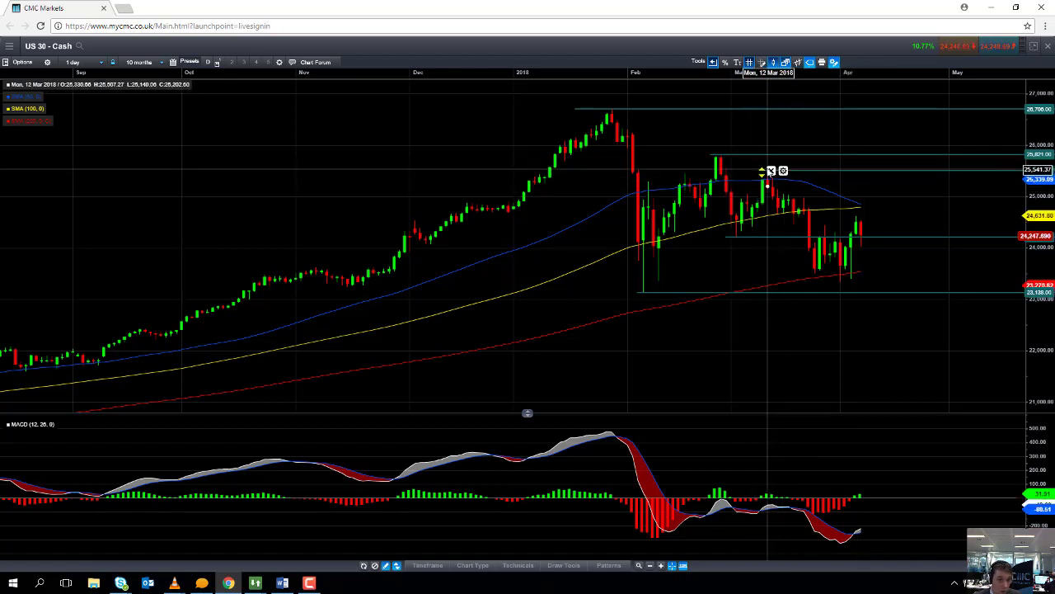
pyautogui.moveTo(739, 149)
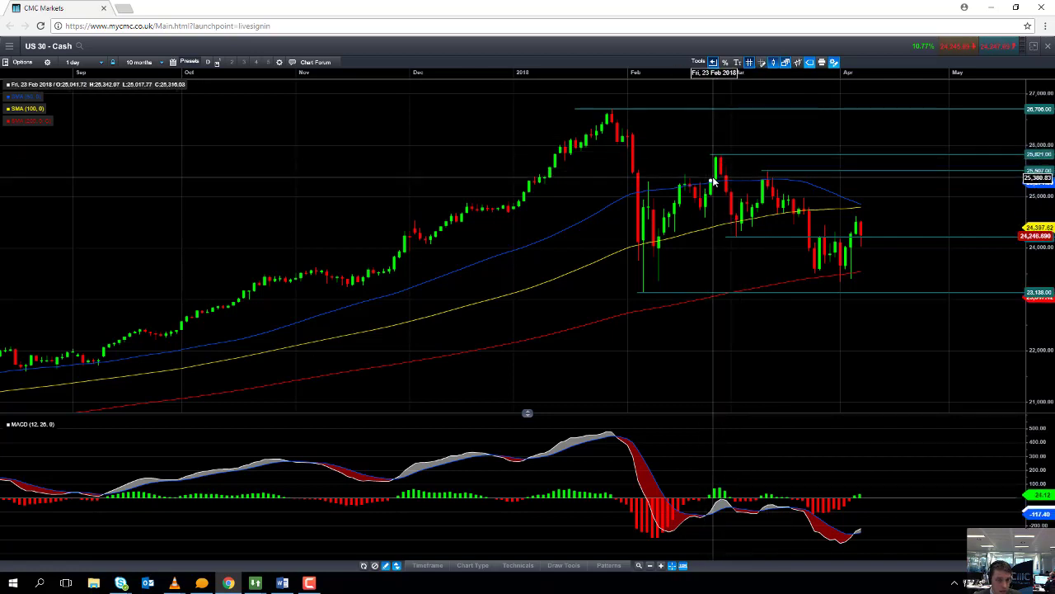
pyautogui.moveTo(852, 247)
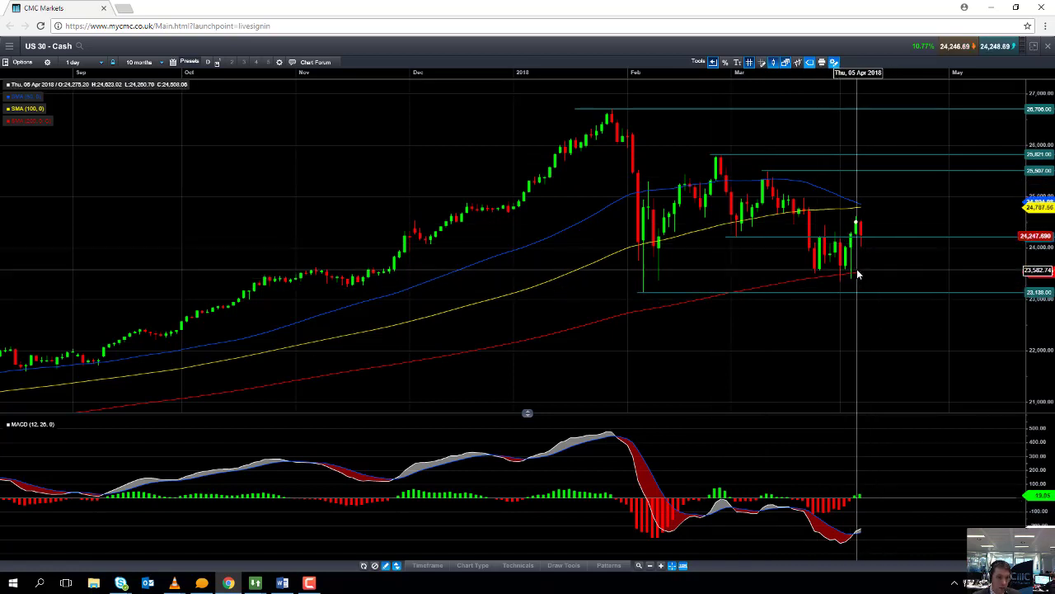
pyautogui.moveTo(857, 269)
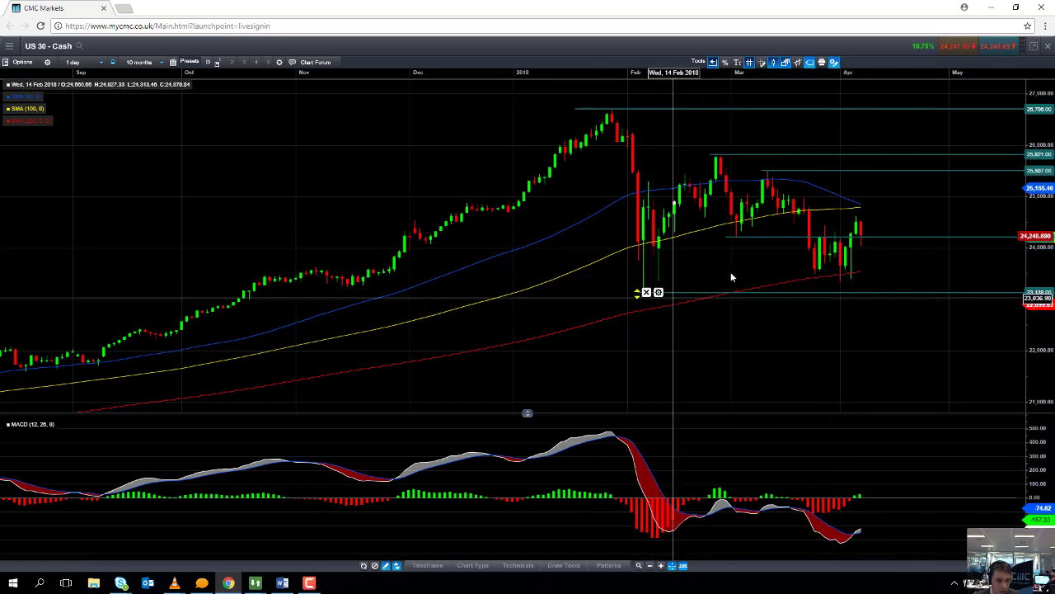
# Step: Close the US 30 chart, and open the saved chart for US SPX 500 - Cash maximised
pyautogui.click(1034, 45)
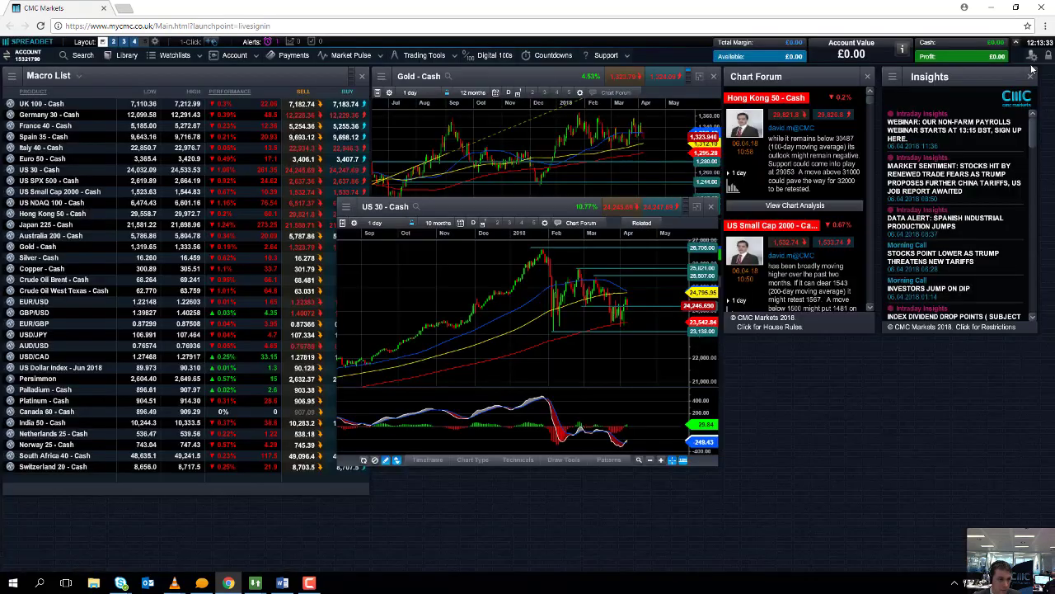
pyautogui.click(714, 207)
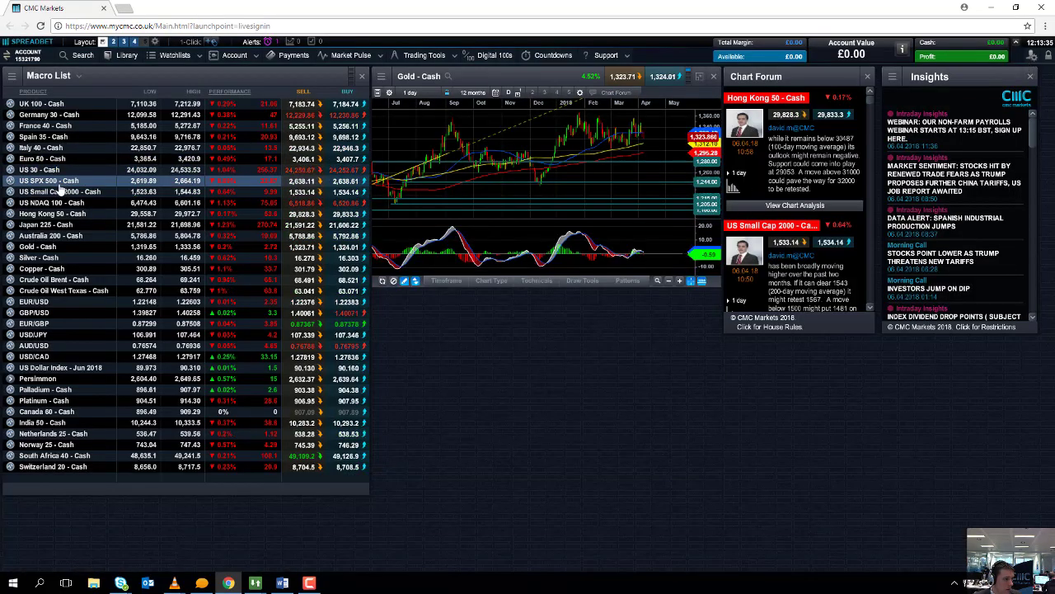
pyautogui.click(8, 182)
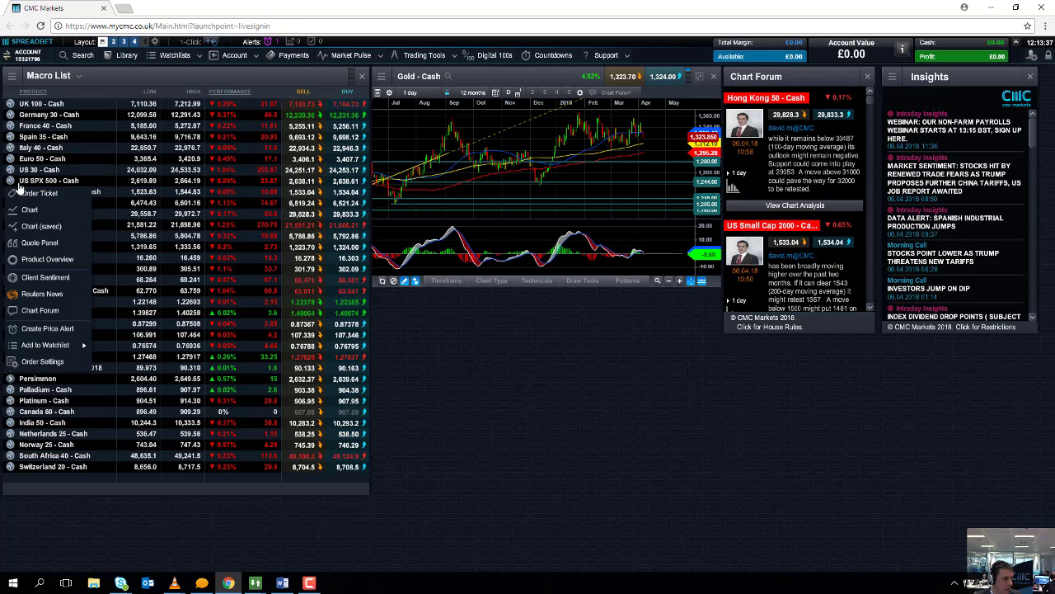
pyautogui.click(61, 231)
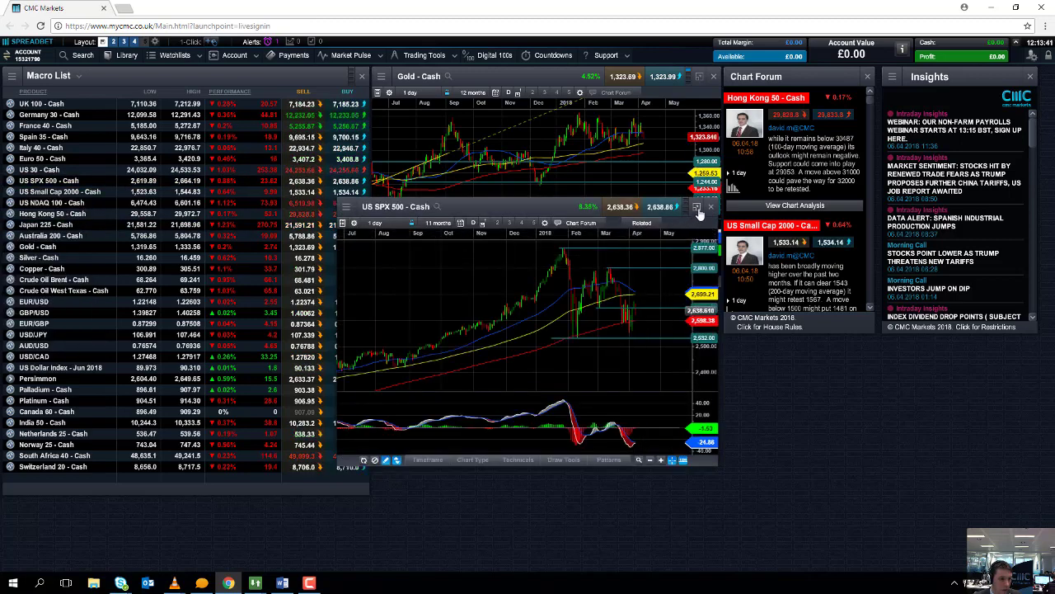
pyautogui.click(699, 214)
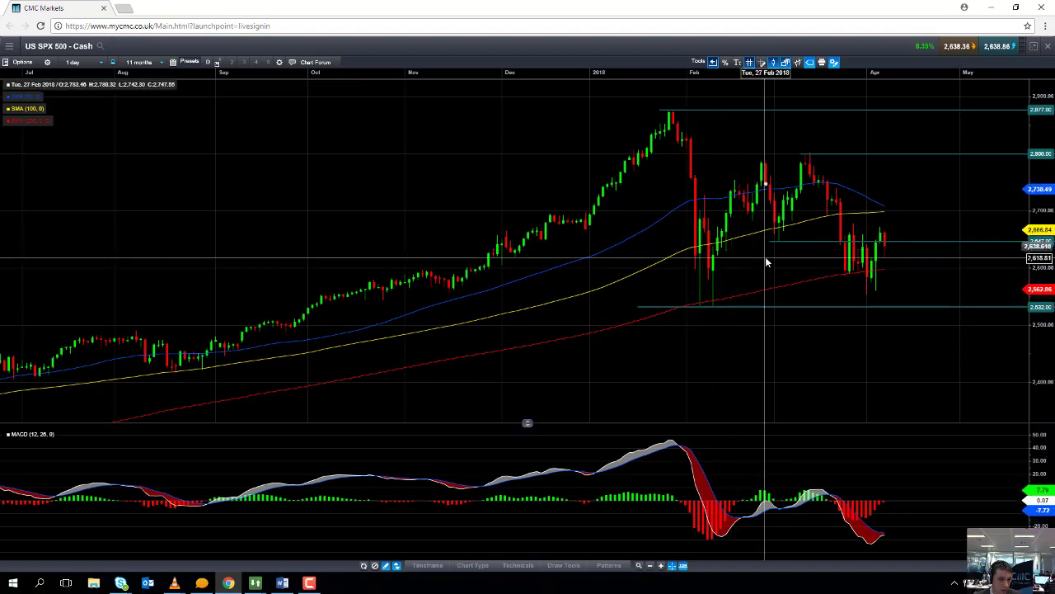
# Step: Examine the recent US SPX 500 candles against the moving averages and the February 2018 lows
pyautogui.scroll(1, 769, 262)
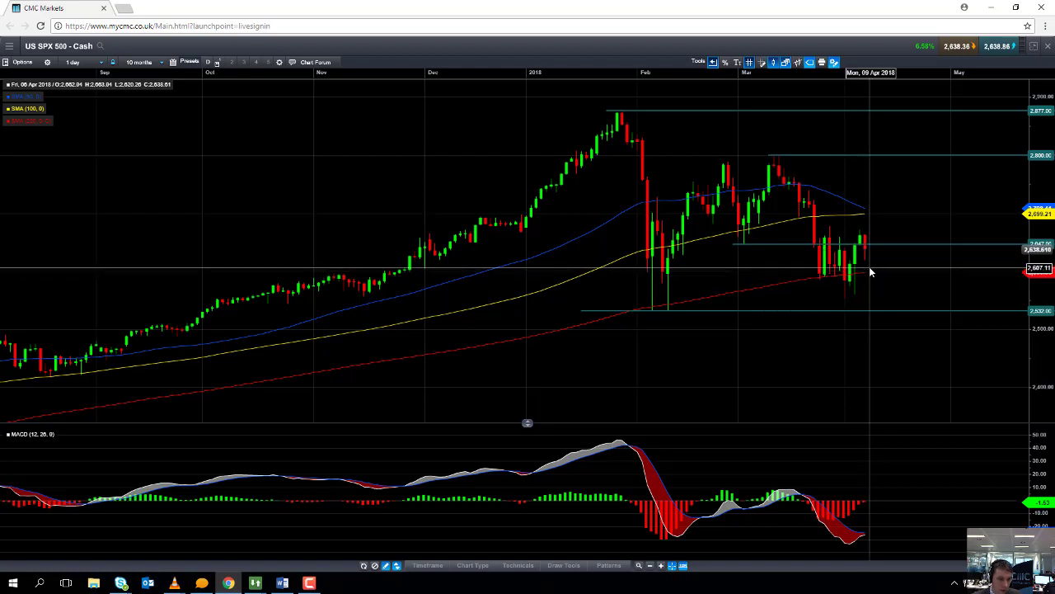
pyautogui.click(866, 244)
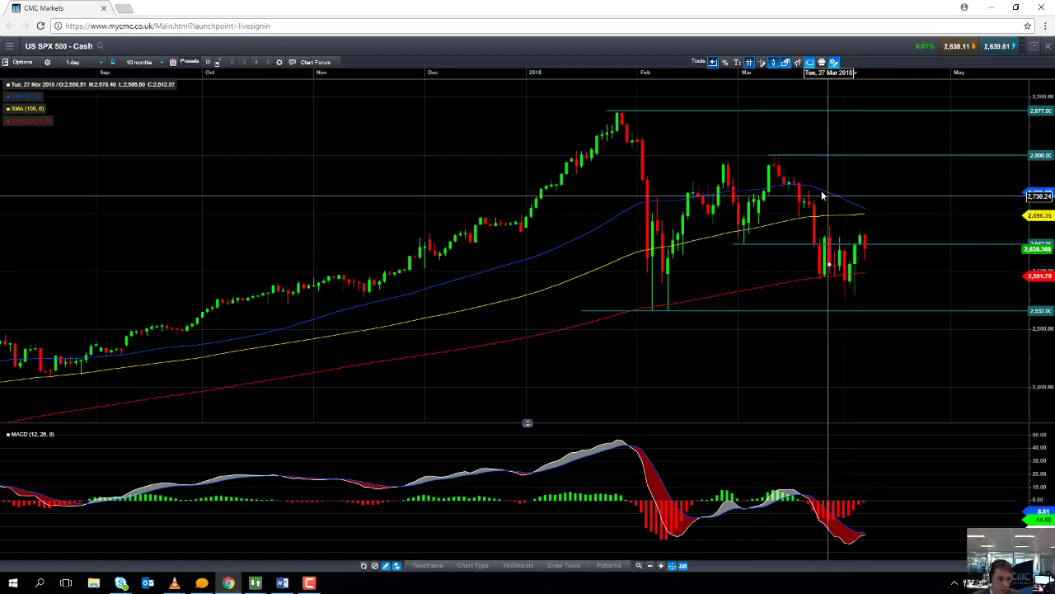
pyautogui.moveTo(817, 192)
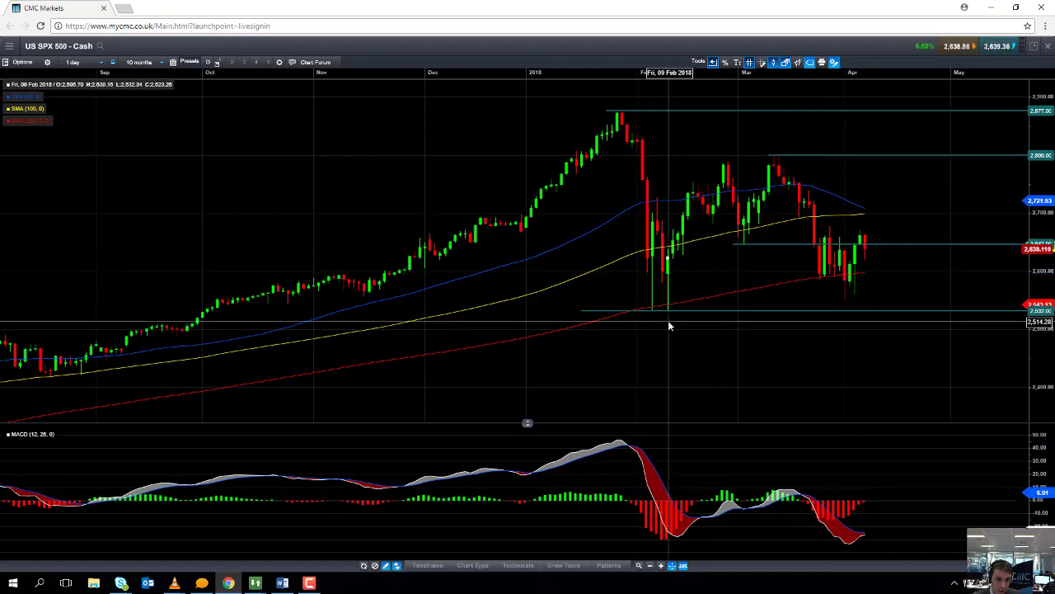
# Step: Close the US SPX 500 chart, and open the saved chart for UK 100 - Cash maximised
pyautogui.click(1035, 47)
pyautogui.click(714, 204)
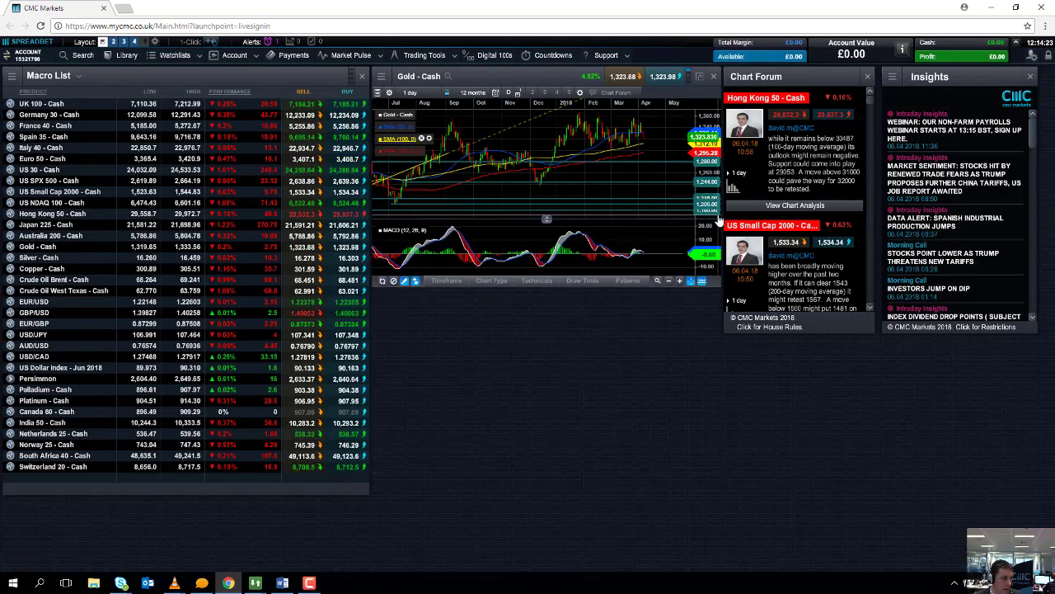
pyautogui.click(11, 105)
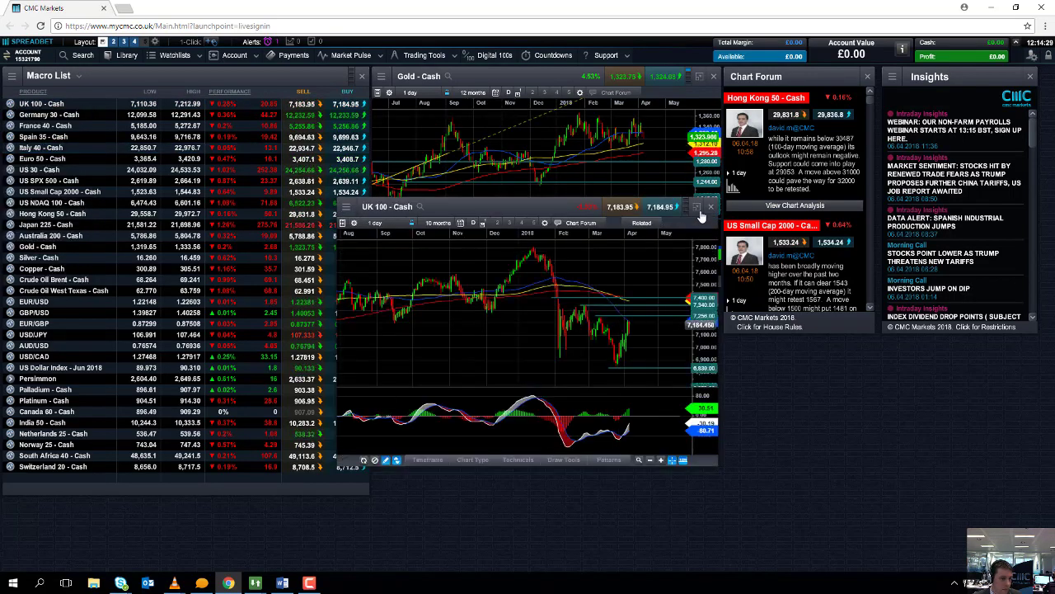
pyautogui.click(699, 209)
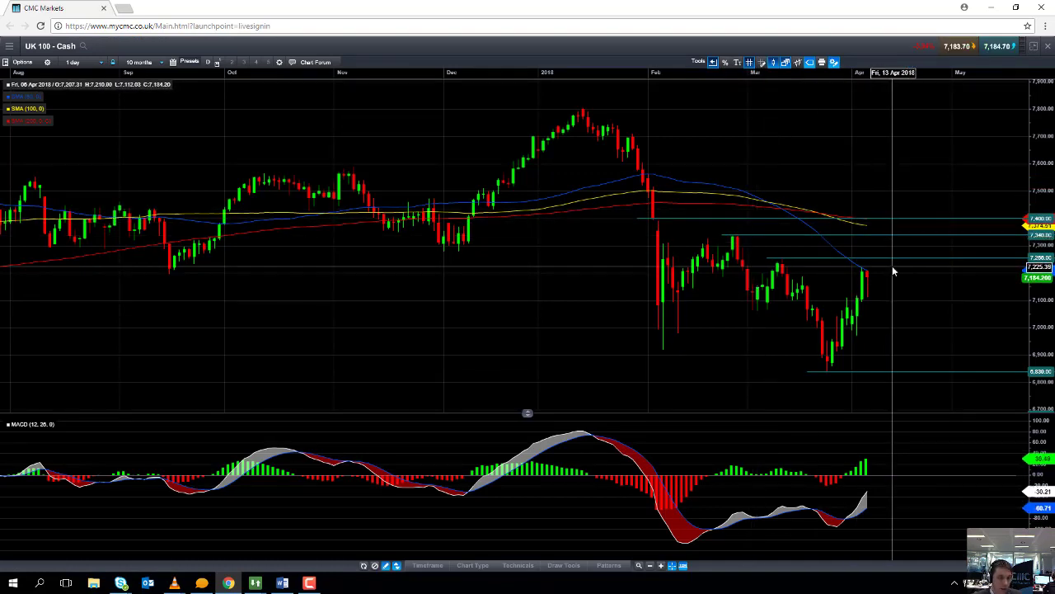
# Step: Examine the UK 100 rebound from the late March 2018 low against the horizontal levels and moving averages
pyautogui.moveTo(839, 365)
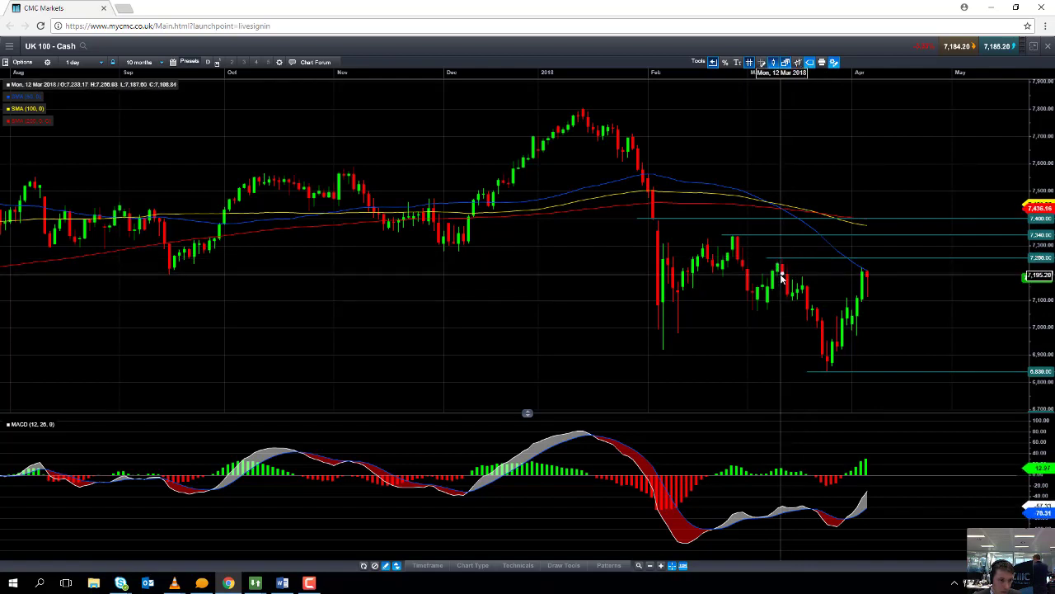
pyautogui.moveTo(782, 279)
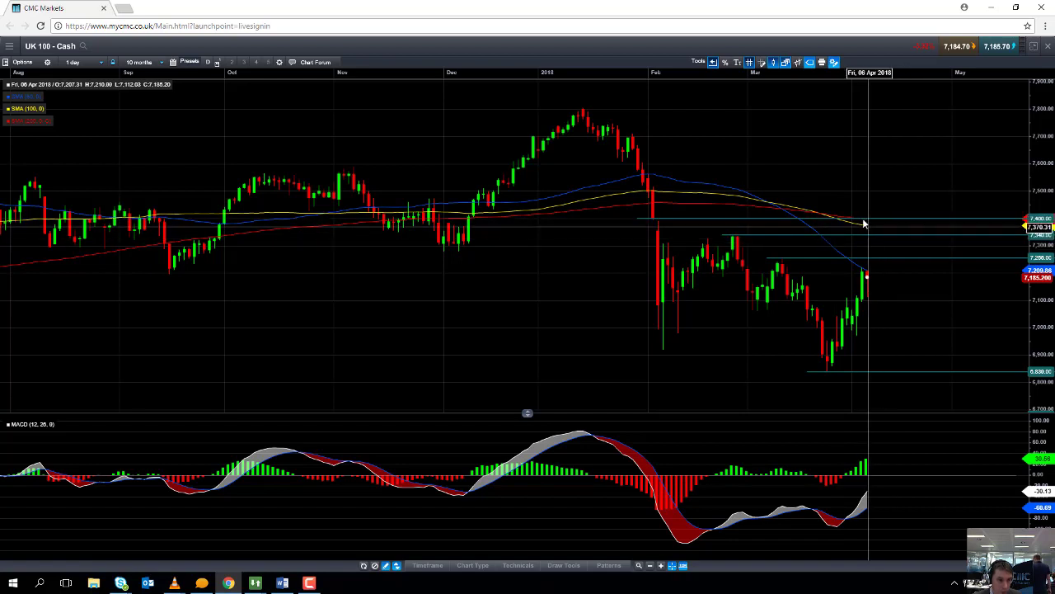
pyautogui.moveTo(864, 224)
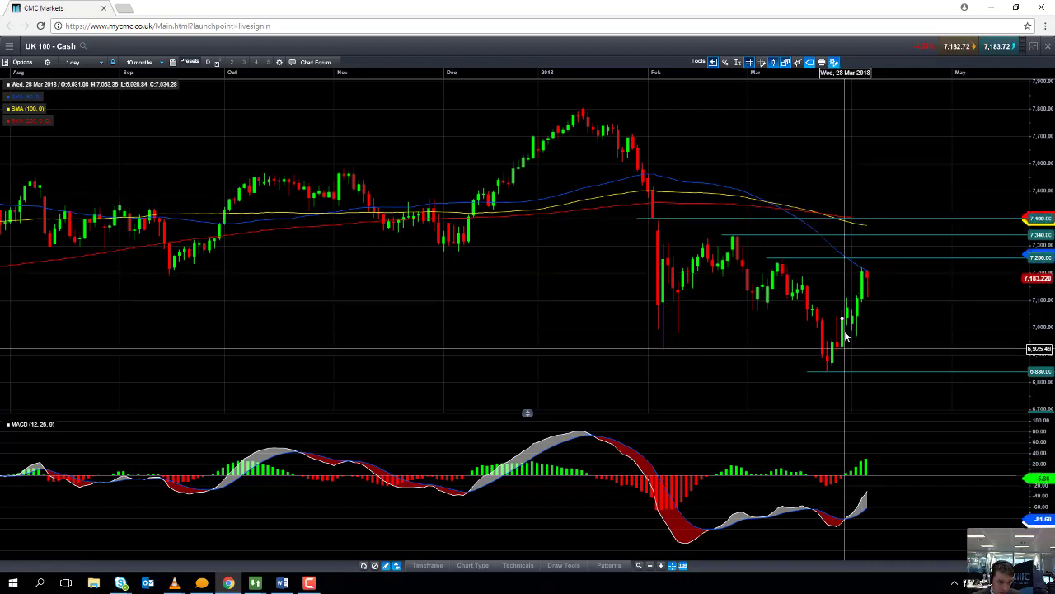
pyautogui.moveTo(860, 282)
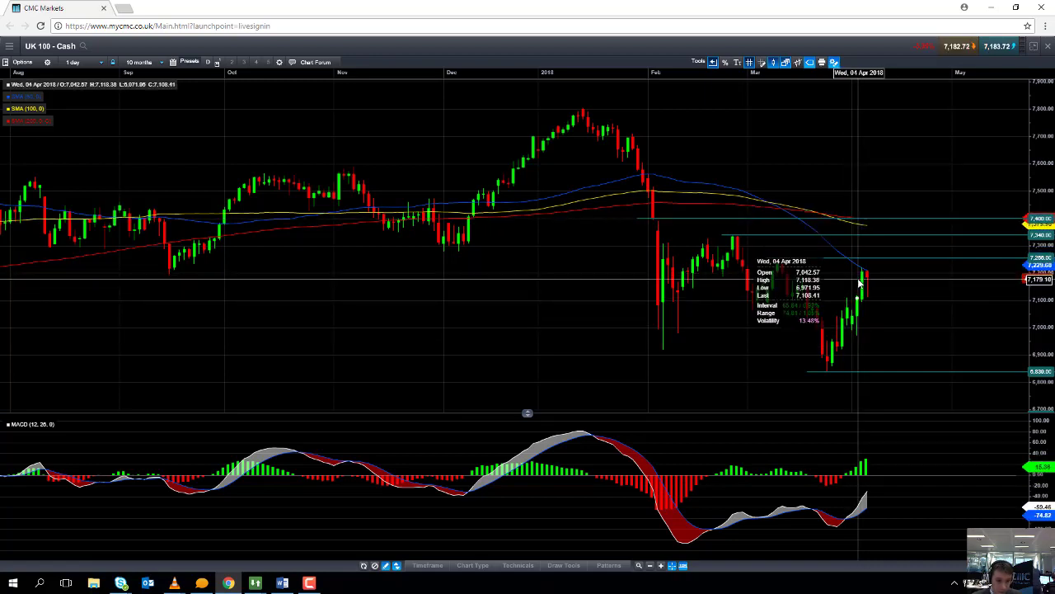